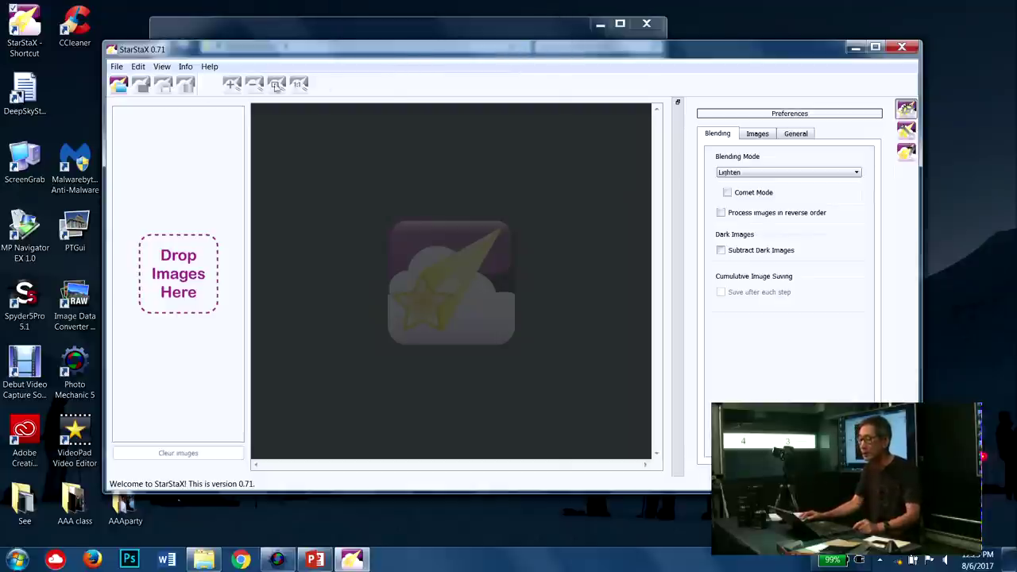
Load all images from SH5_2427 through SH5_2566 in the Adorama-solar wide folder as input images
{"action": "left_click", "coordinate": [118, 86]}
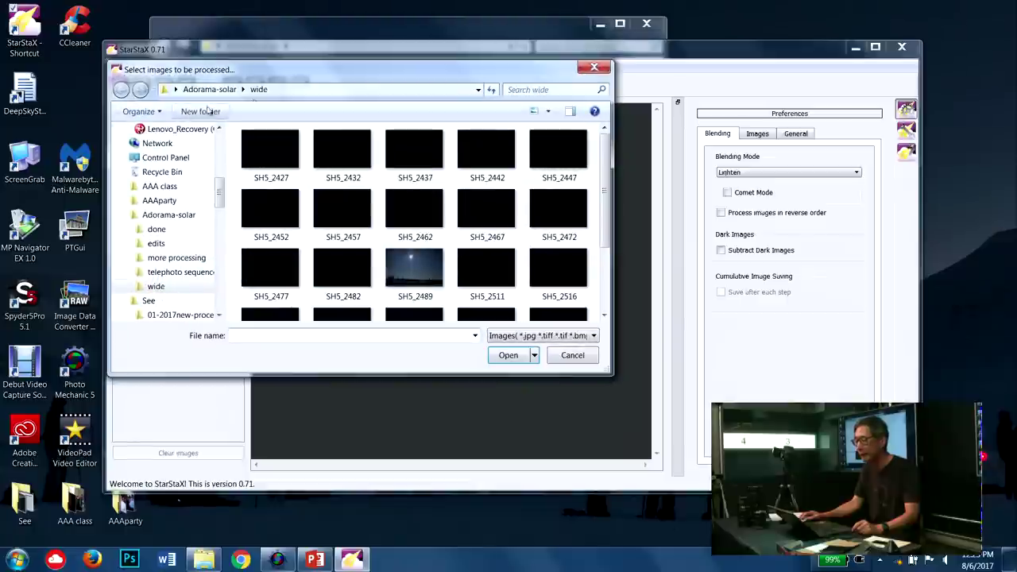
{"action": "left_click_drag", "start_coordinate": [296, 77], "coordinate": [314, 99]}
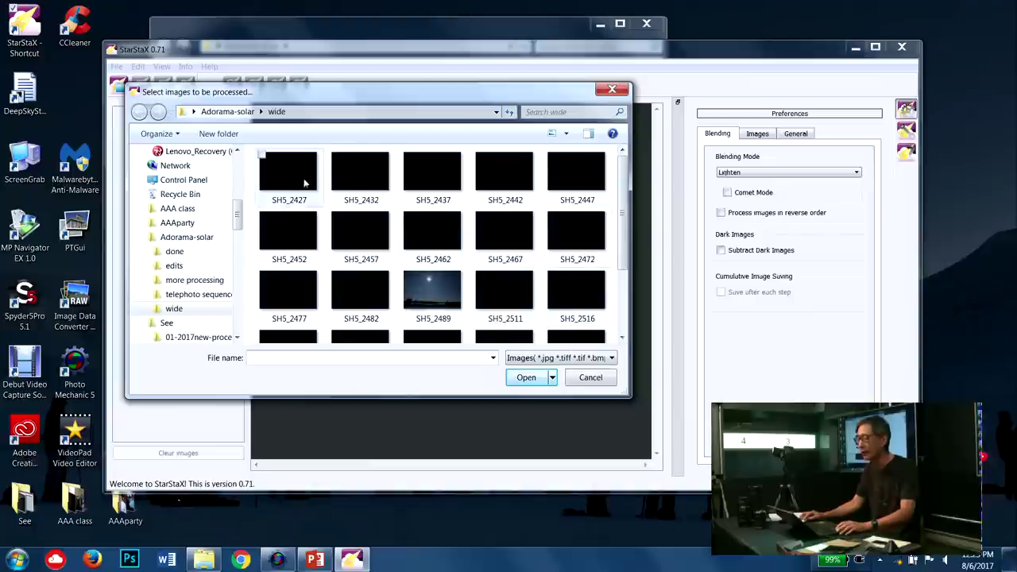
{"action": "left_click", "coordinate": [270, 179]}
{"action": "scroll", "coordinate": [579, 316], "scroll_direction": "down", "scroll_amount": 2}
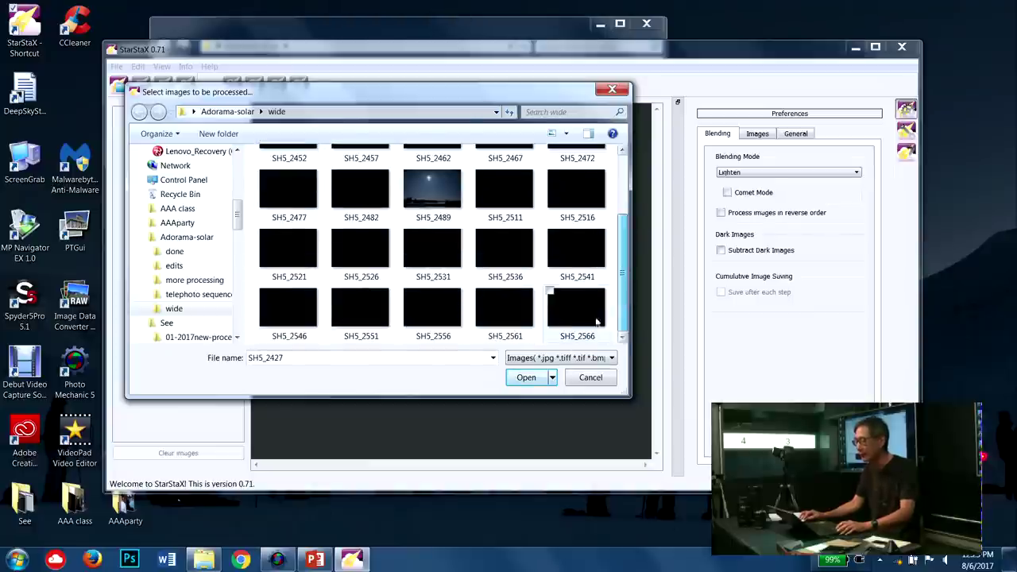
{"action": "left_click", "coordinate": [579, 318], "text": "shift"}
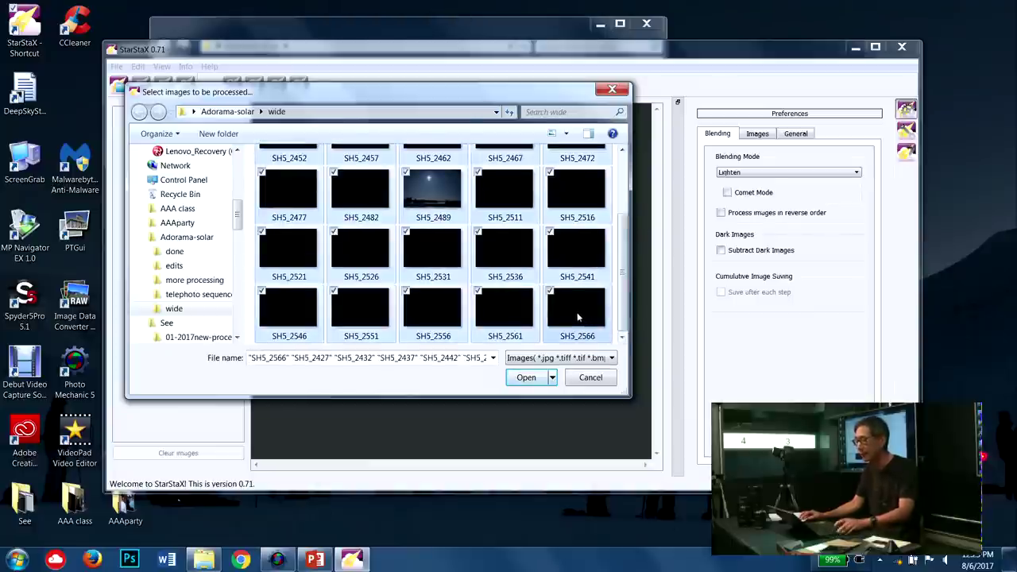
{"action": "left_click", "coordinate": [525, 379]}
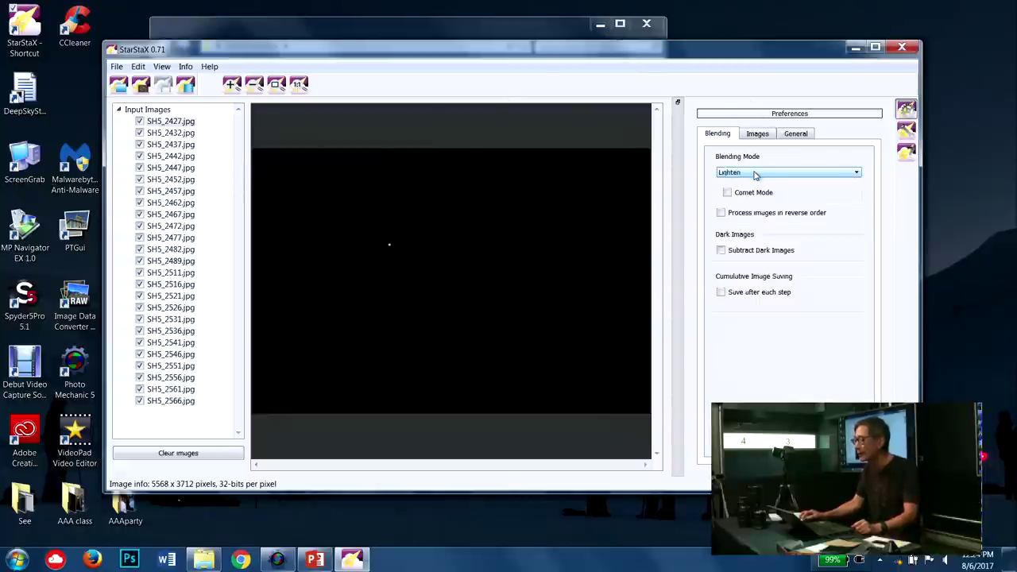
Review the blending, image and general preferences, and blend the loaded images in Lighten mode
{"action": "mouse_move", "coordinate": [756, 175]}
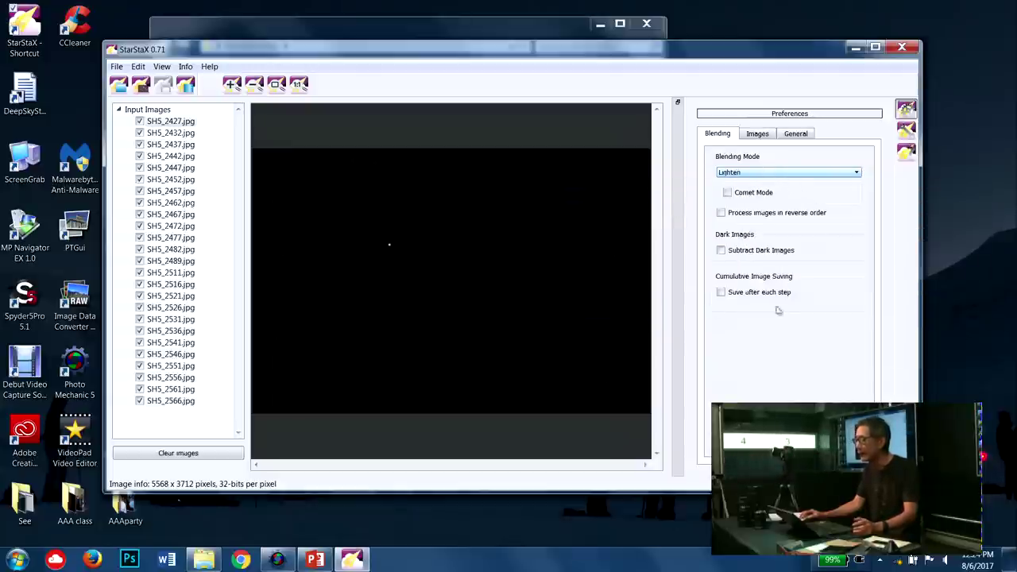
{"action": "left_click", "coordinate": [757, 134]}
{"action": "left_click", "coordinate": [797, 135]}
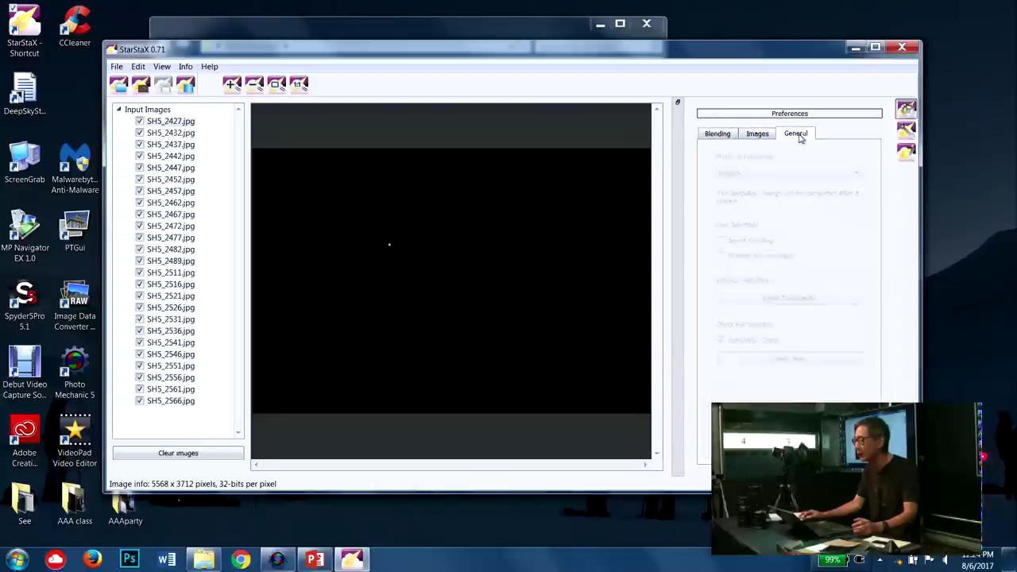
{"action": "left_click", "coordinate": [718, 133]}
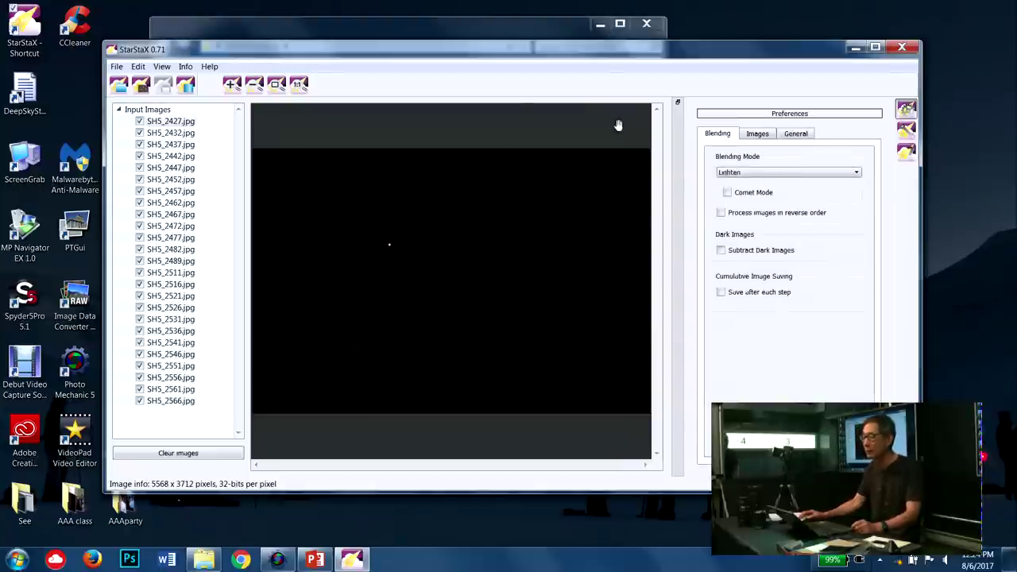
{"action": "left_click", "coordinate": [187, 88]}
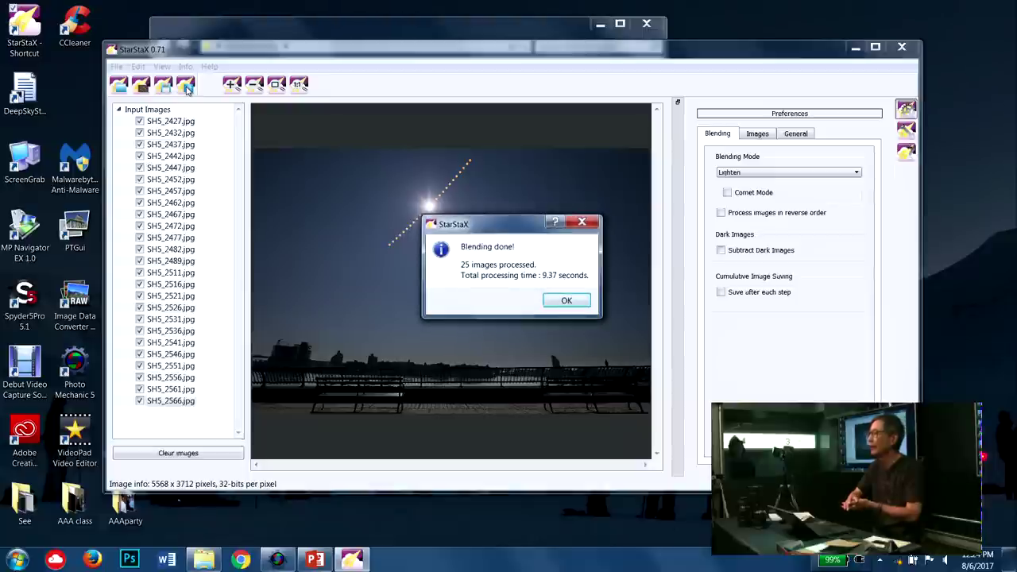
{"action": "key", "text": "Return"}
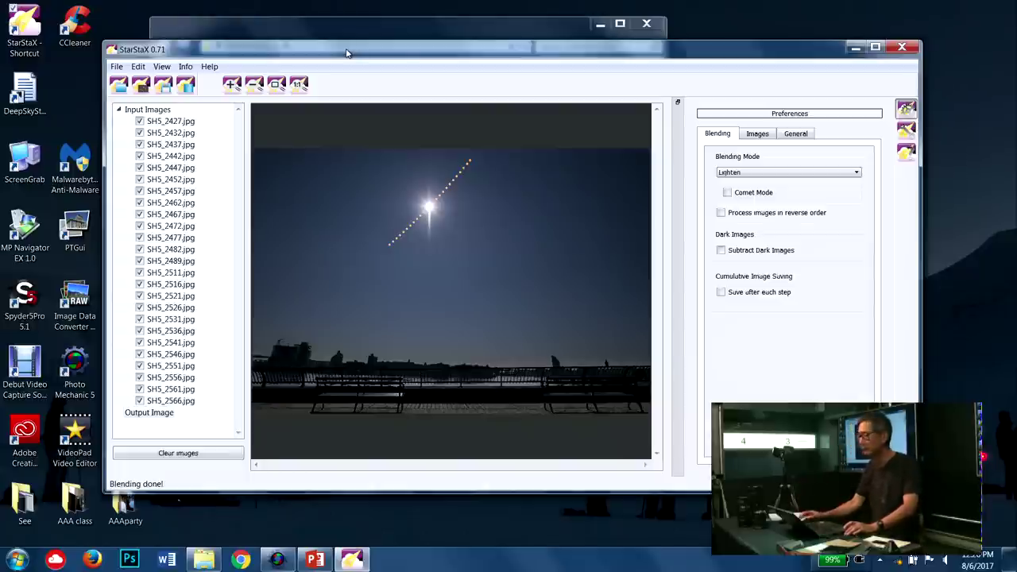
Save the blended image as StarStaX_SH5_2427-SH5_2566_lighten.tiff in the Adorama-solar folder
{"action": "left_click", "coordinate": [116, 67]}
{"action": "left_click", "coordinate": [143, 113]}
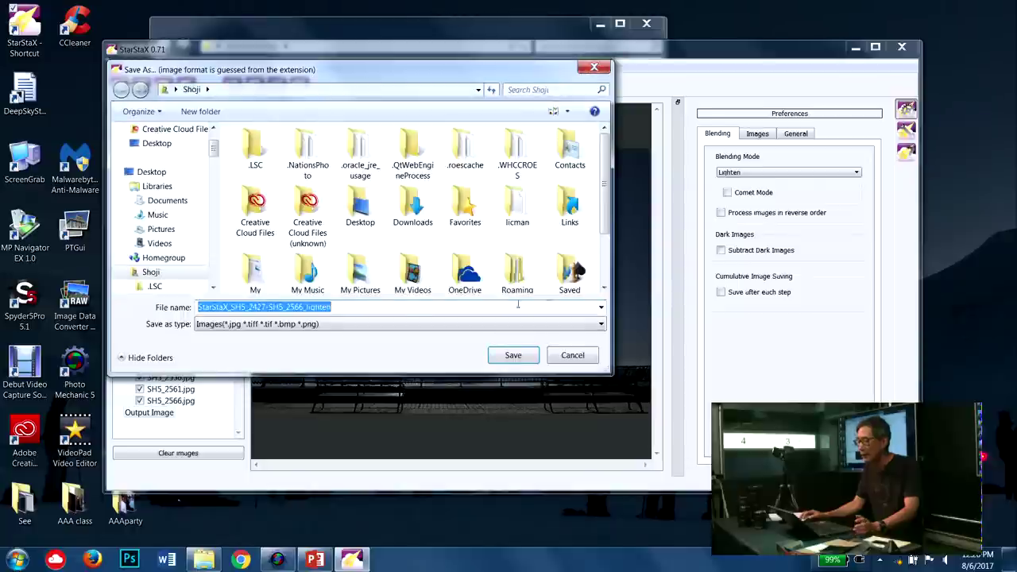
{"action": "left_click", "coordinate": [374, 309]}
{"action": "type", "text": ".tiff"}
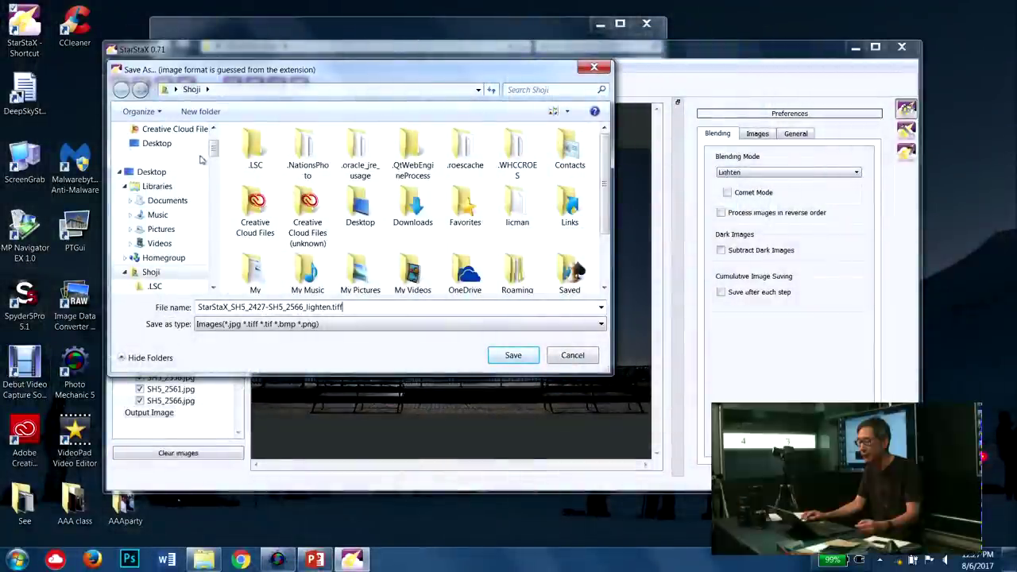
{"action": "left_click_drag", "start_coordinate": [213, 148], "coordinate": [213, 210]}
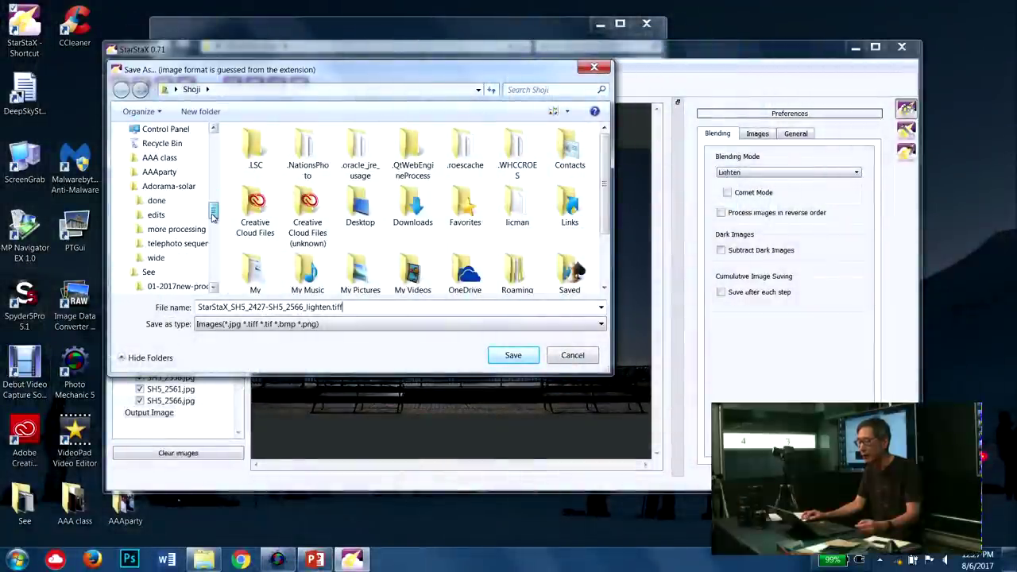
{"action": "left_click", "coordinate": [176, 186]}
{"action": "left_click", "coordinate": [512, 358]}
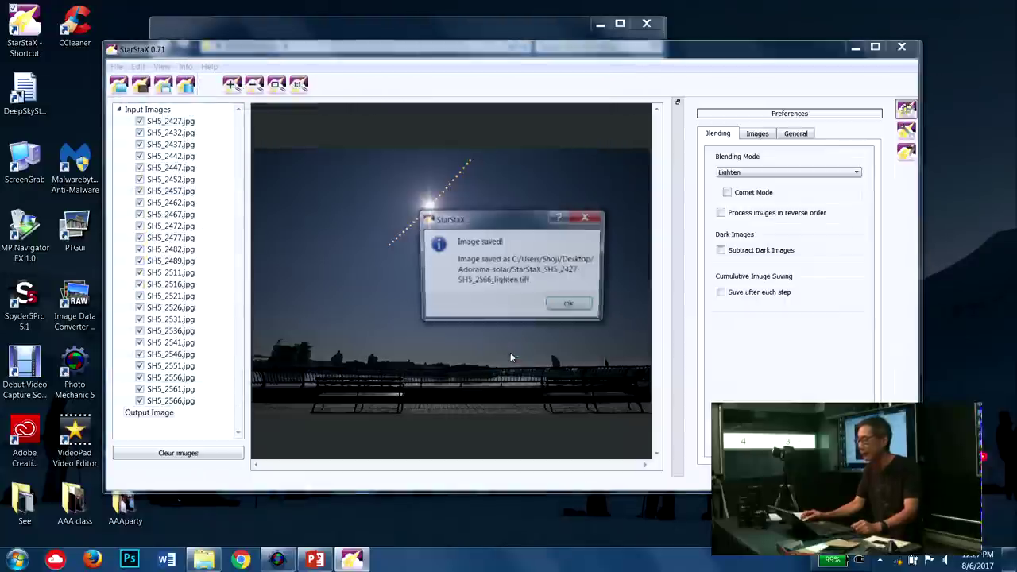
{"action": "left_click", "coordinate": [571, 308]}
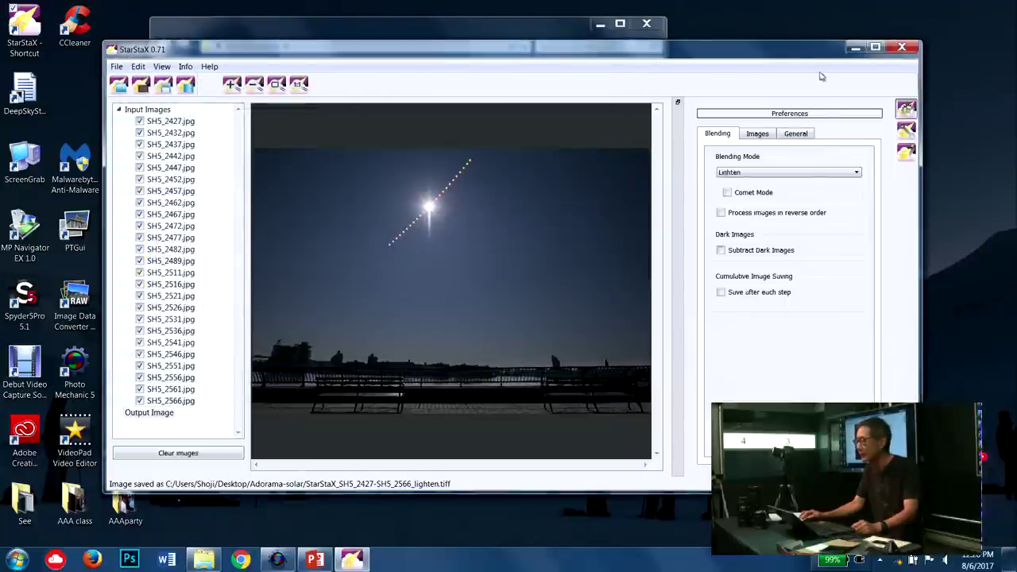
Switch to Photoshop, open StarStaX_SH5_2427-SH5_2566_lighten from the Adorama-solar folder, and fit it on screen
{"action": "left_click", "coordinate": [855, 49]}
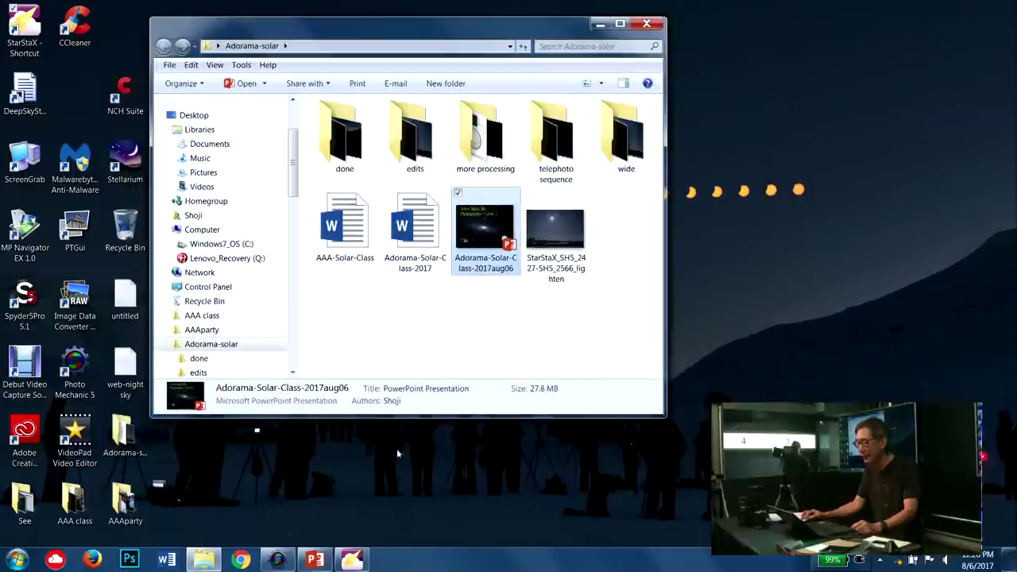
{"action": "left_click", "coordinate": [128, 563]}
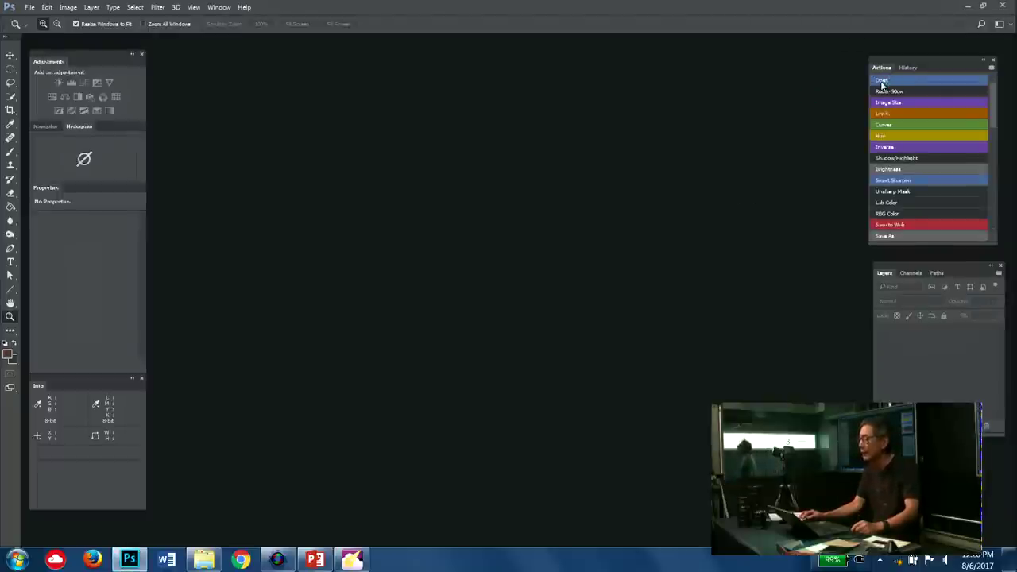
{"action": "left_click", "coordinate": [884, 81]}
{"action": "left_click", "coordinate": [103, 30]}
{"action": "left_click", "coordinate": [388, 197]}
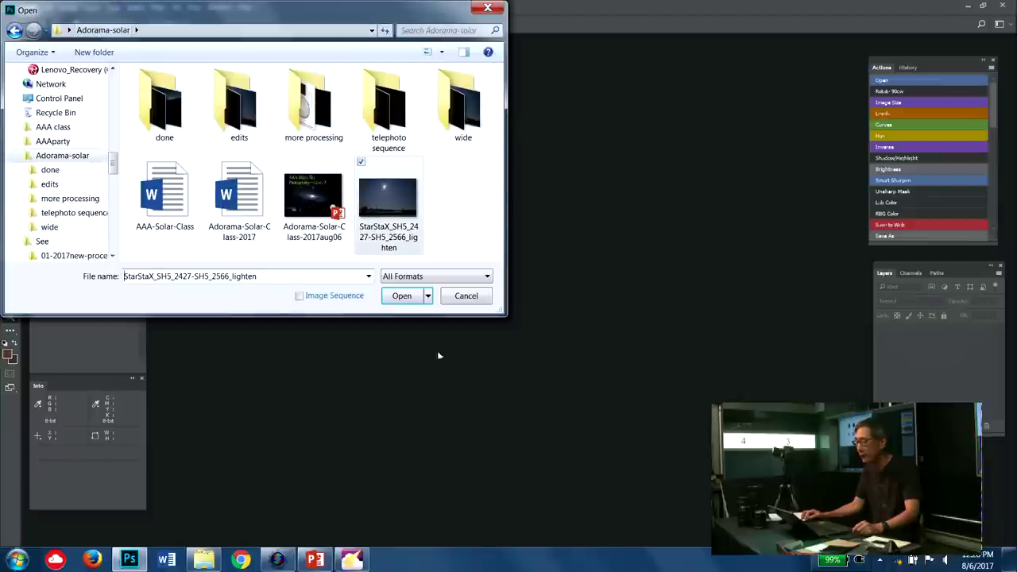
{"action": "left_click", "coordinate": [402, 295]}
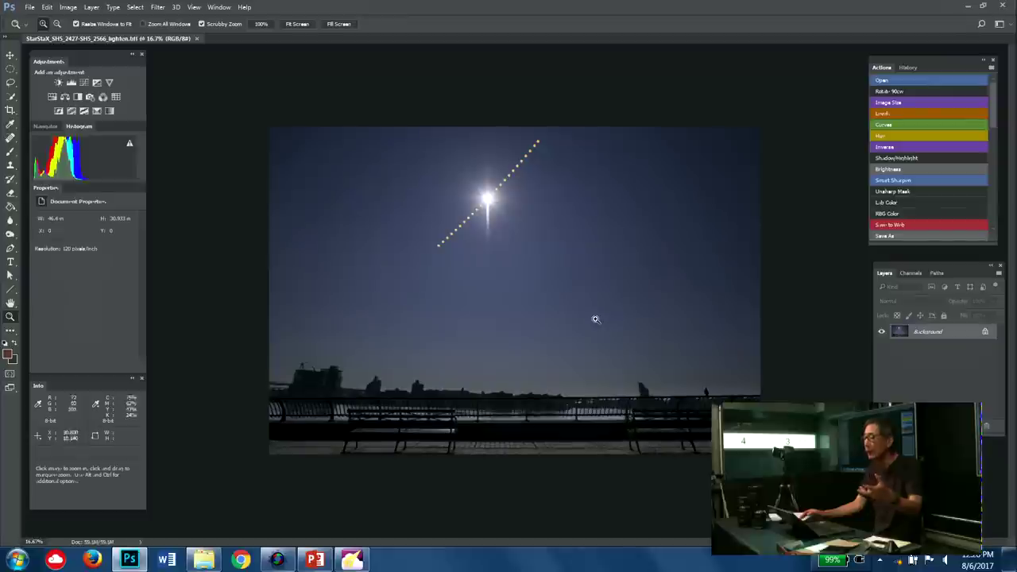
{"action": "key", "text": "ctrl+0"}
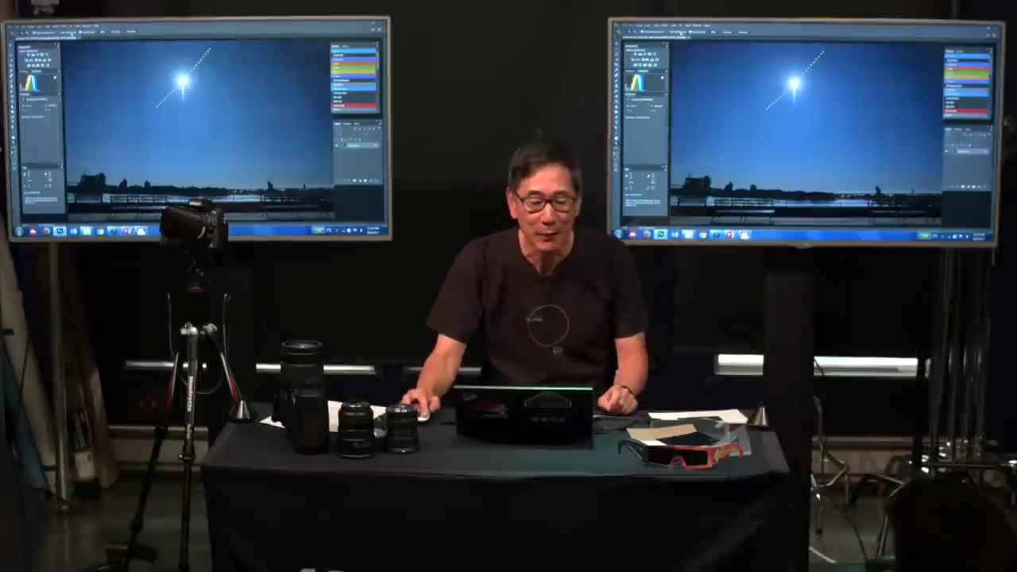
Close the image in Photoshop and move SH5_2489 from the wide folder into its parent Adorama-solar folder in Windows Explorer
{"action": "key", "text": "ctrl+w"}
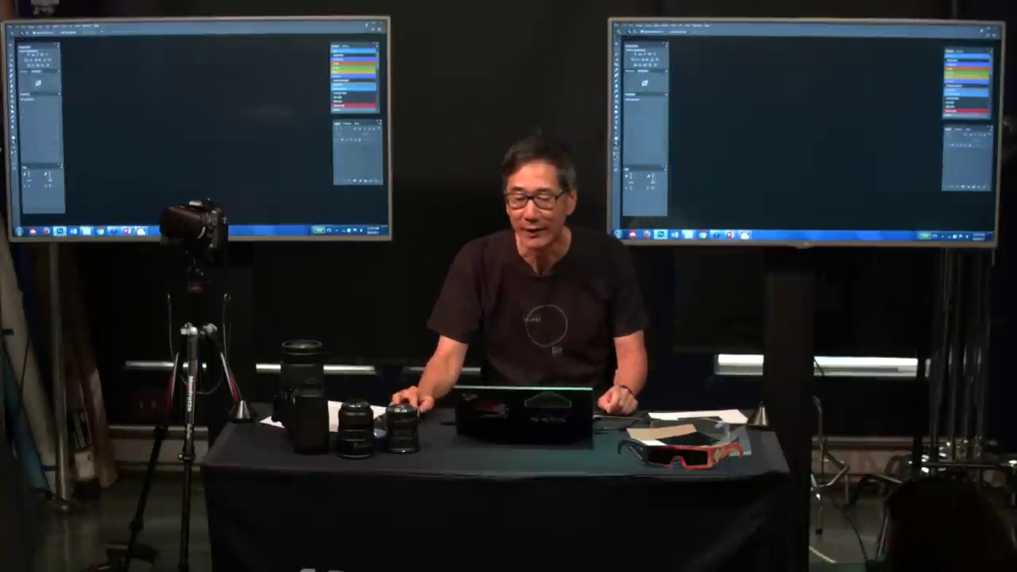
{"action": "key", "text": "ctrl+q"}
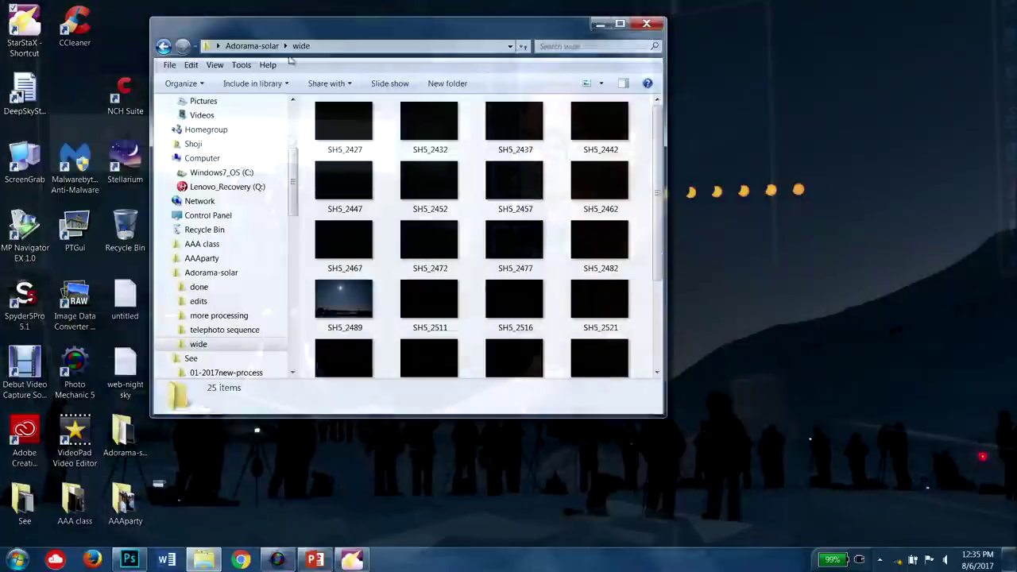
{"action": "left_click_drag", "start_coordinate": [334, 298], "coordinate": [260, 277]}
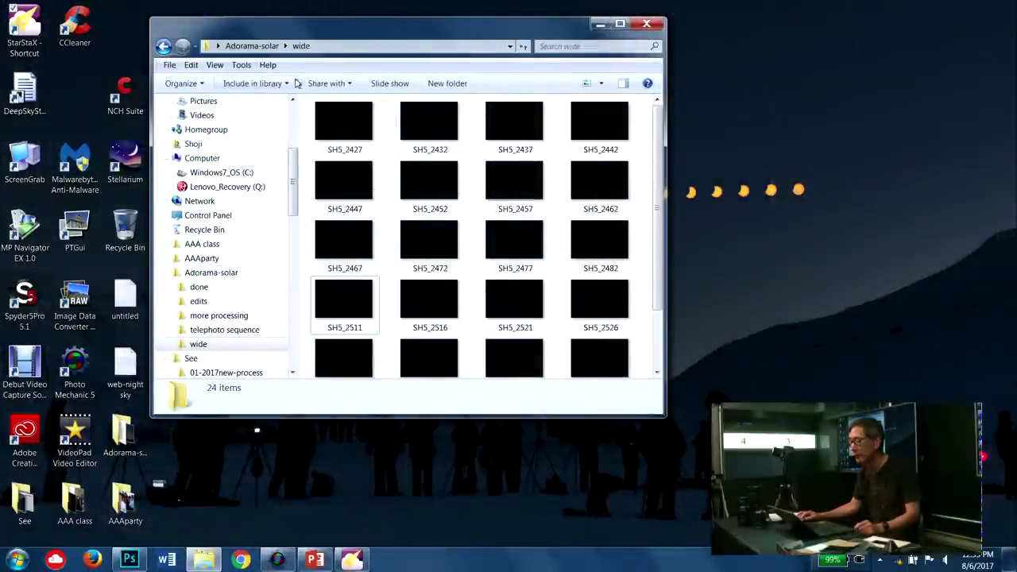
{"action": "left_click", "coordinate": [252, 45]}
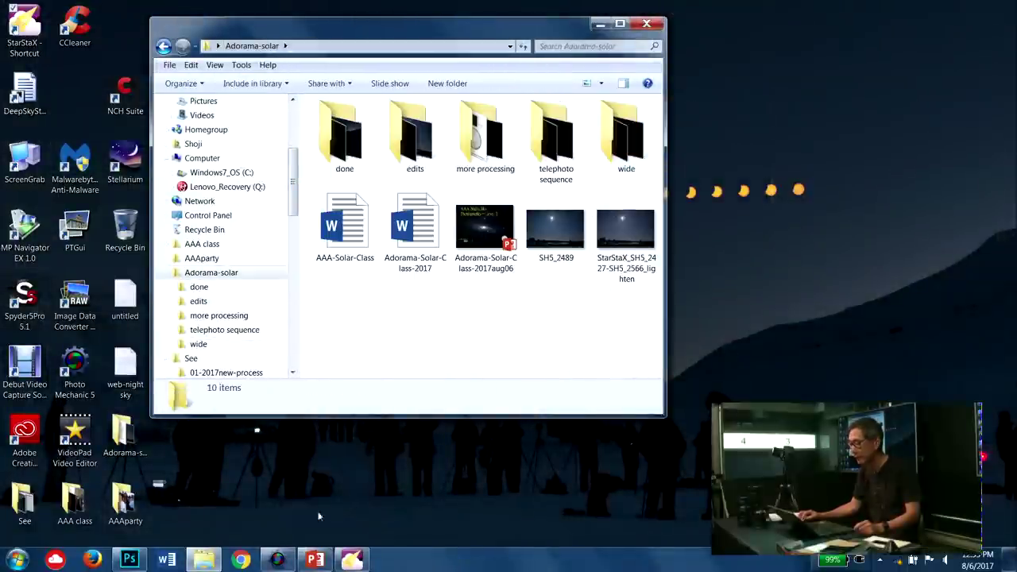
Return to StarStaX, clear the old images, and load all remaining images SH5_2427 through SH5_2566 from the wide folder
{"action": "left_click", "coordinate": [352, 559]}
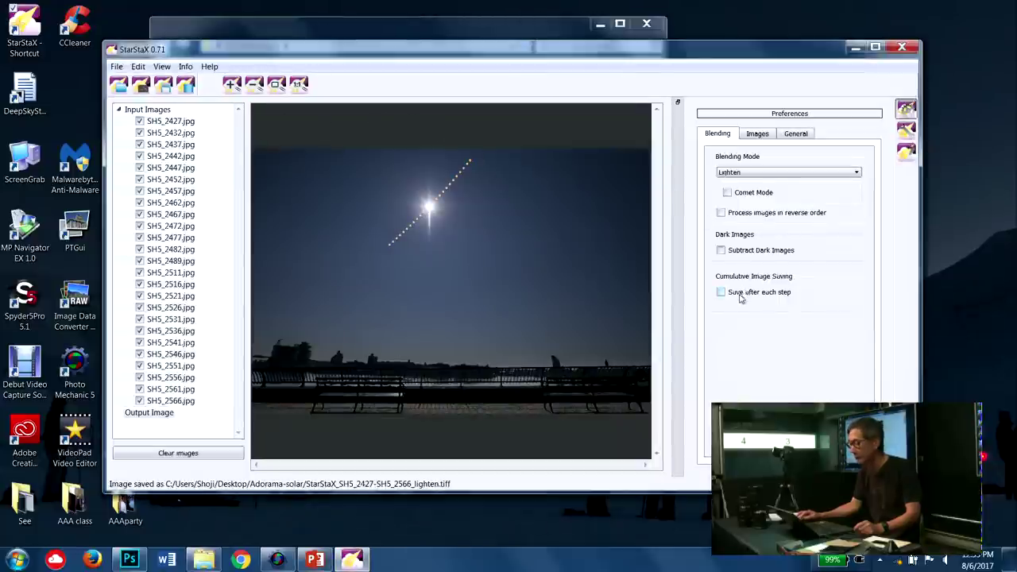
{"action": "left_click", "coordinate": [227, 451]}
{"action": "left_click", "coordinate": [119, 85]}
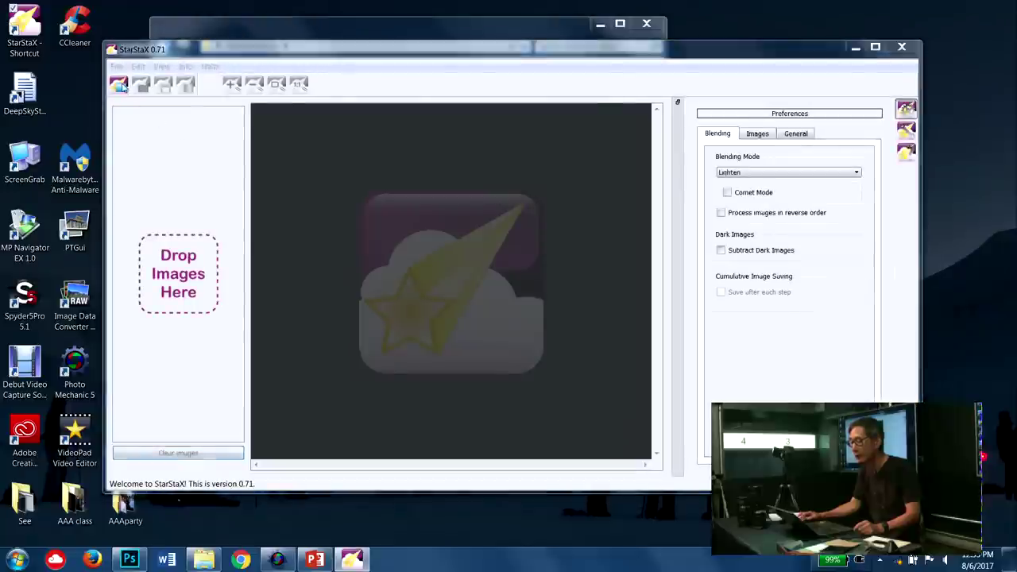
{"action": "left_click", "coordinate": [253, 143]}
{"action": "left_click_drag", "start_coordinate": [607, 197], "coordinate": [606, 238]}
{"action": "left_click", "coordinate": [485, 295], "text": "shift"}
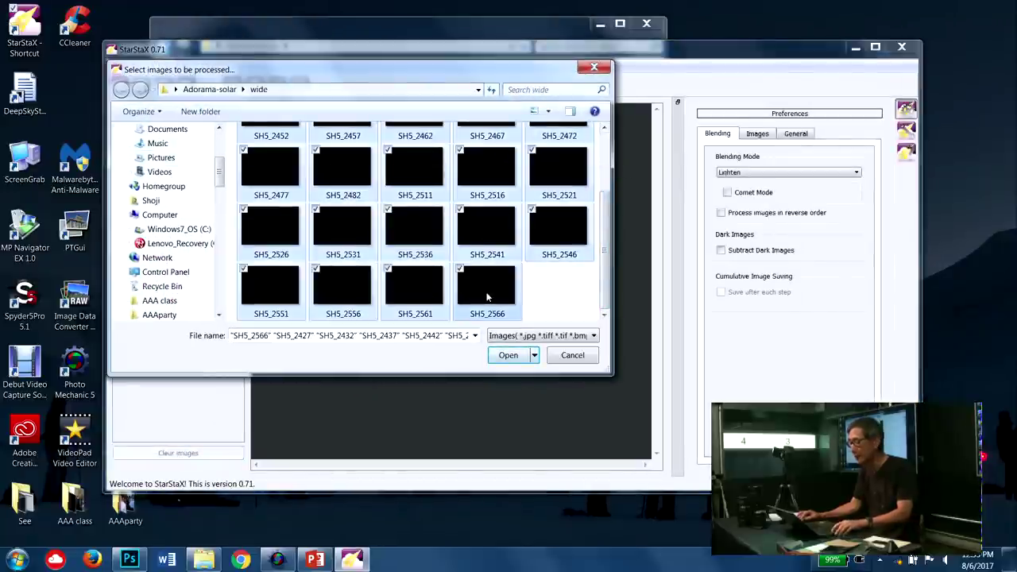
{"action": "left_click", "coordinate": [509, 355]}
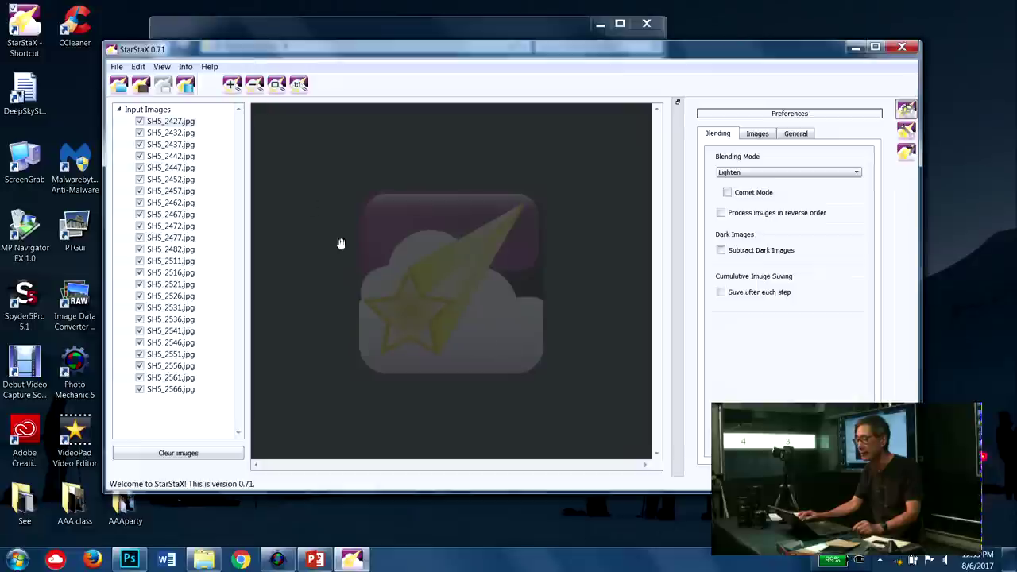
Blend the reduced image set, without SH5_2489, in Lighten mode
{"action": "left_click", "coordinate": [185, 83]}
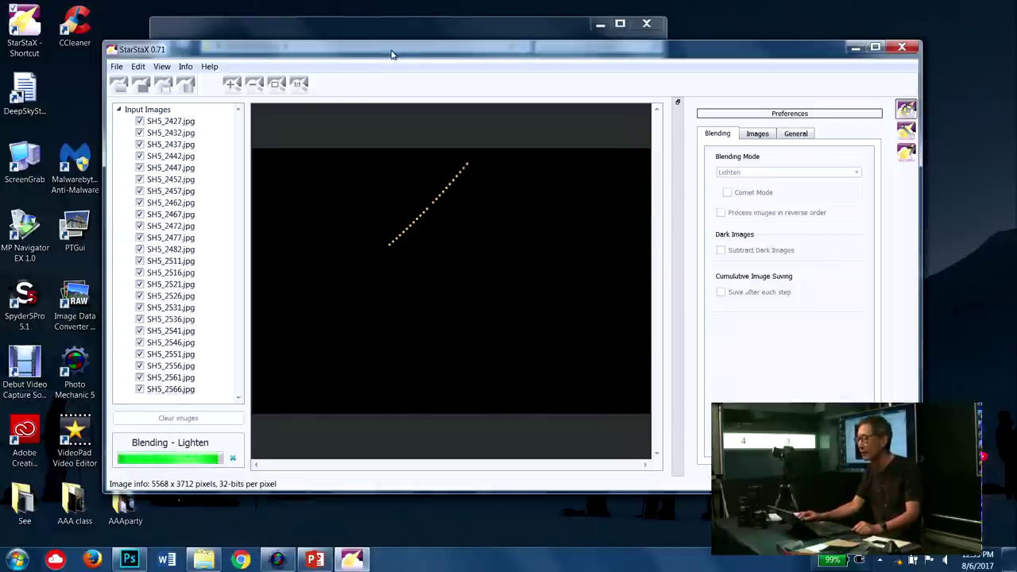
{"action": "left_click", "coordinate": [564, 301]}
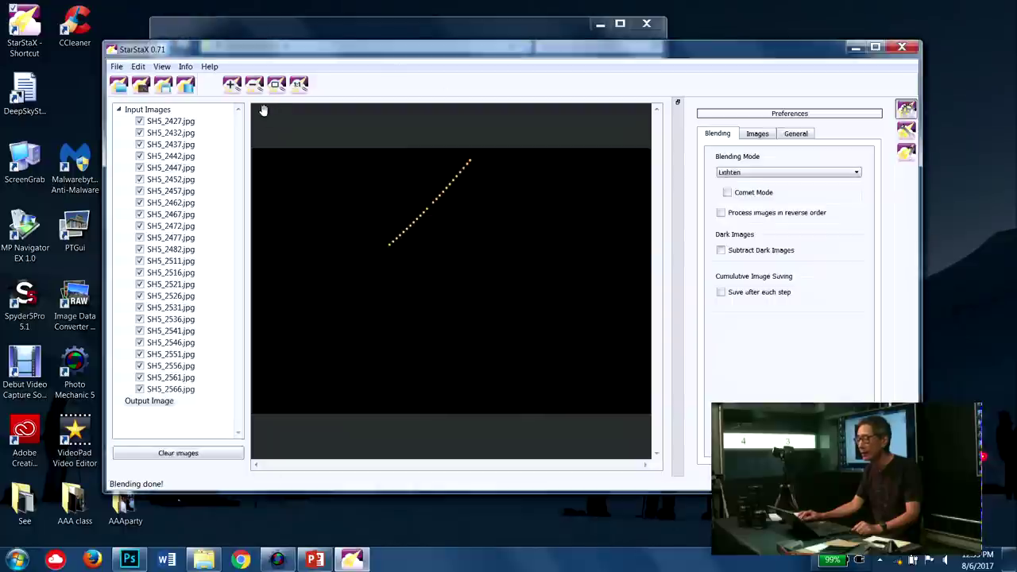
{"action": "left_click", "coordinate": [185, 86]}
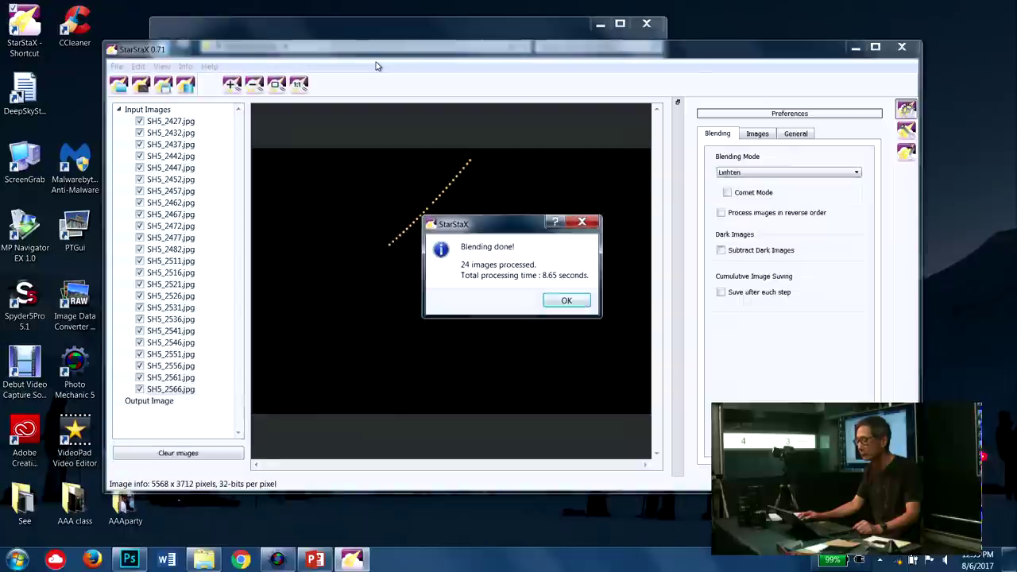
{"action": "left_click", "coordinate": [567, 307]}
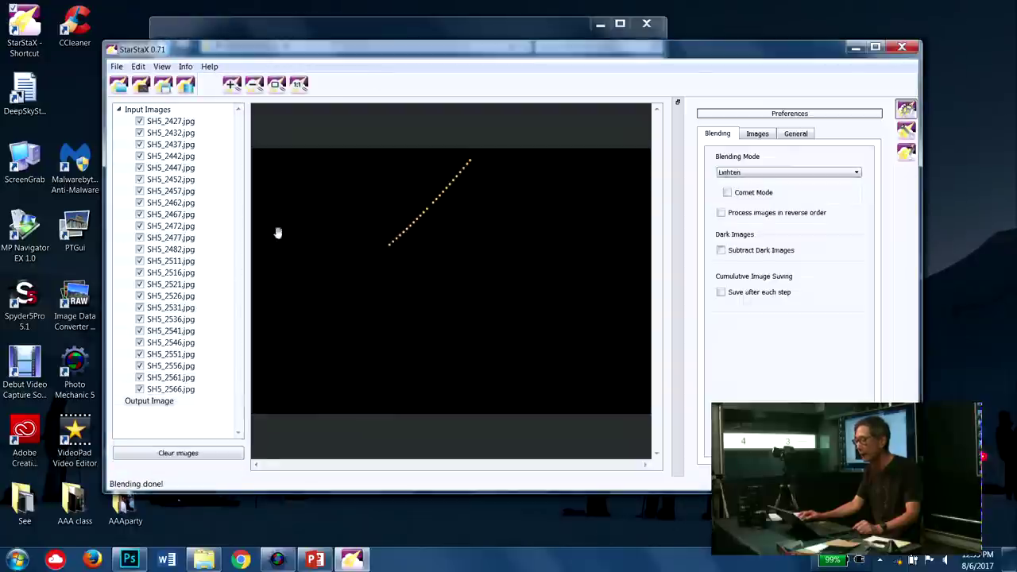
Save the blended image as StarStaX_SH5_2427-SH5_2566_lighten2.tiff in the Adorama-solar folder
{"action": "left_click", "coordinate": [116, 67]}
{"action": "left_click", "coordinate": [137, 113]}
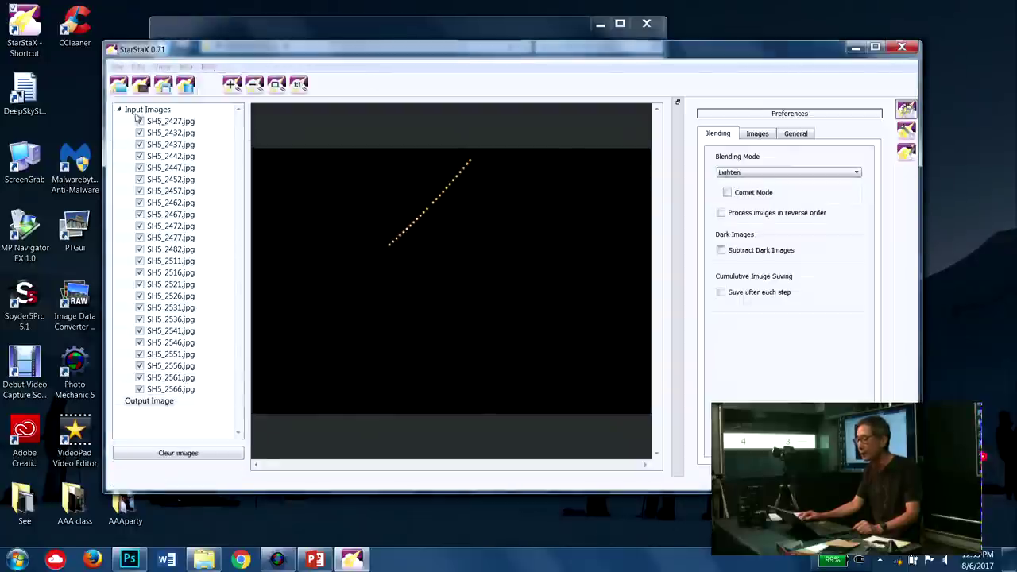
{"action": "left_click", "coordinate": [385, 306]}
{"action": "type", "text": "2427-SH5_2566_lighten"}
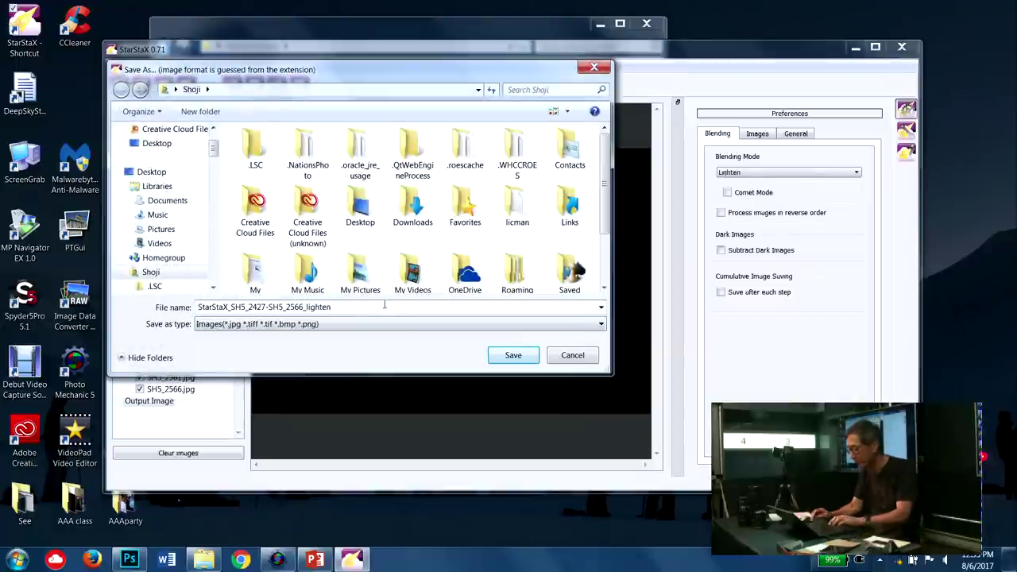
{"action": "type", "text": ".tiff"}
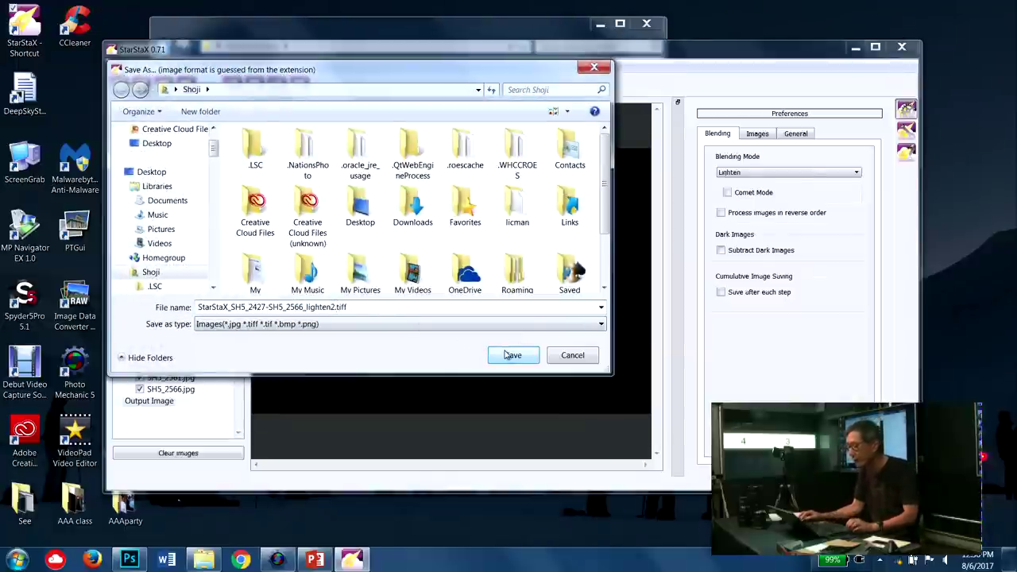
{"action": "scroll", "coordinate": [198, 238], "scroll_direction": "down", "scroll_amount": 5}
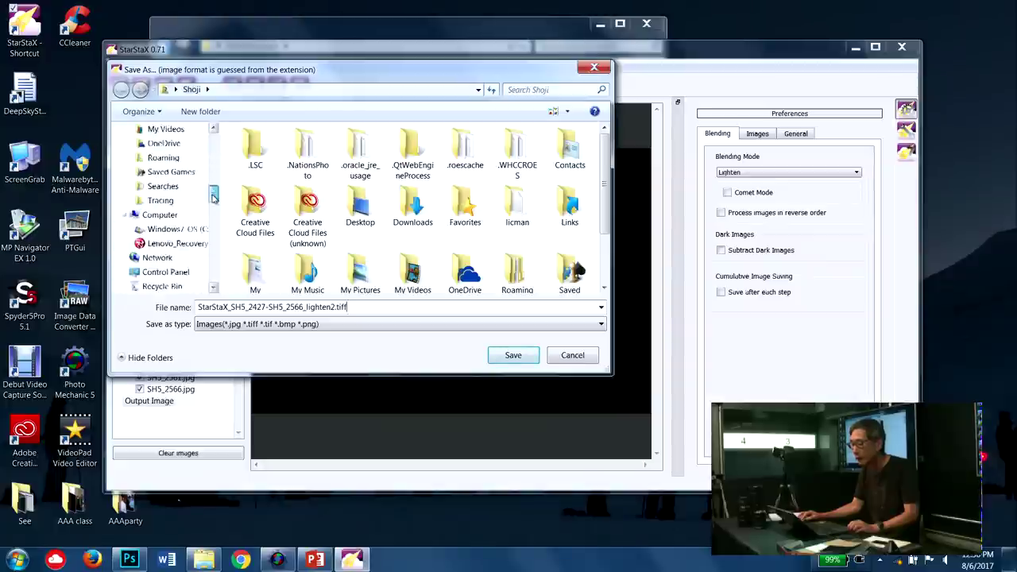
{"action": "left_click", "coordinate": [188, 245]}
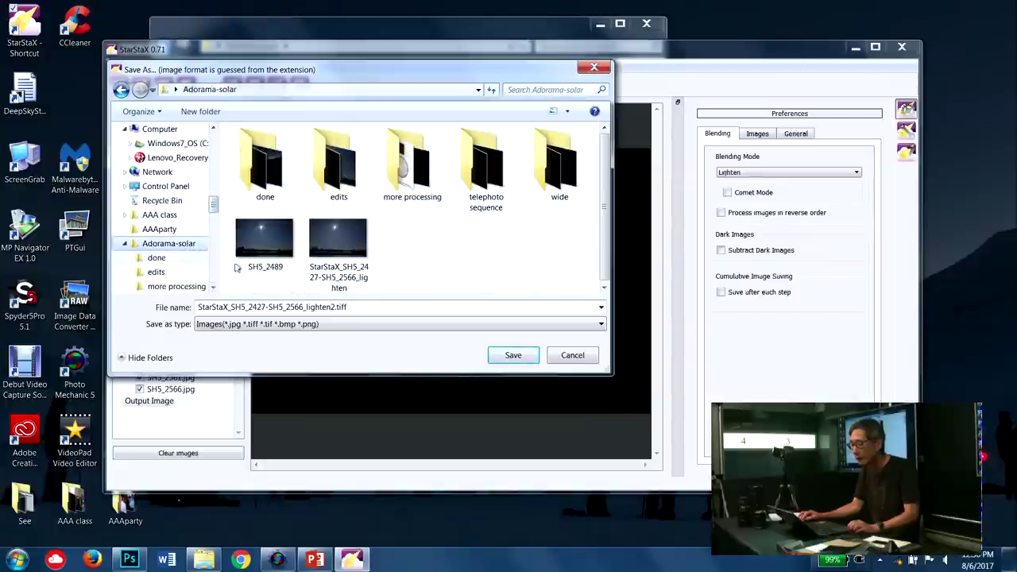
{"action": "left_click", "coordinate": [505, 361]}
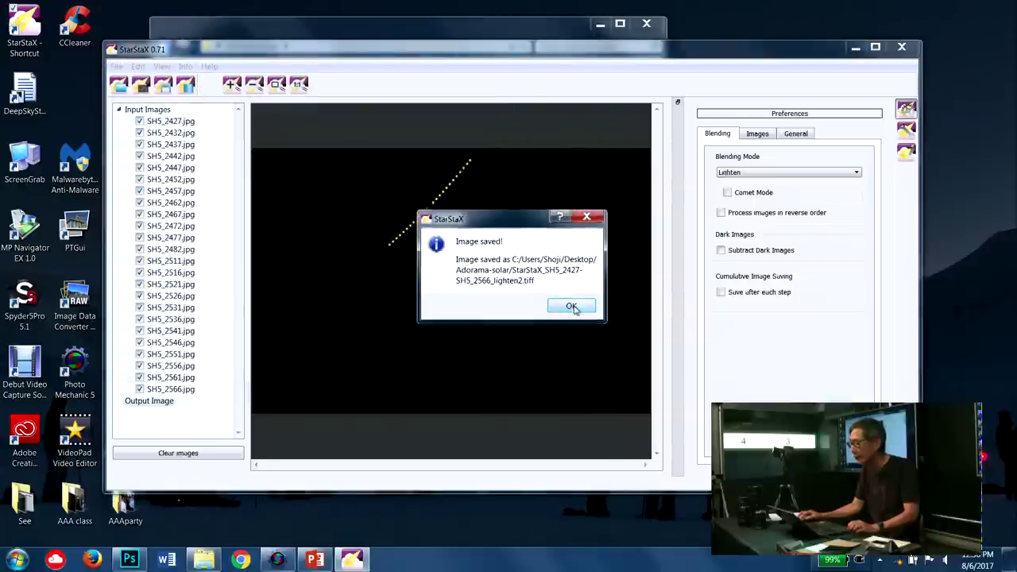
{"action": "left_click", "coordinate": [571, 304]}
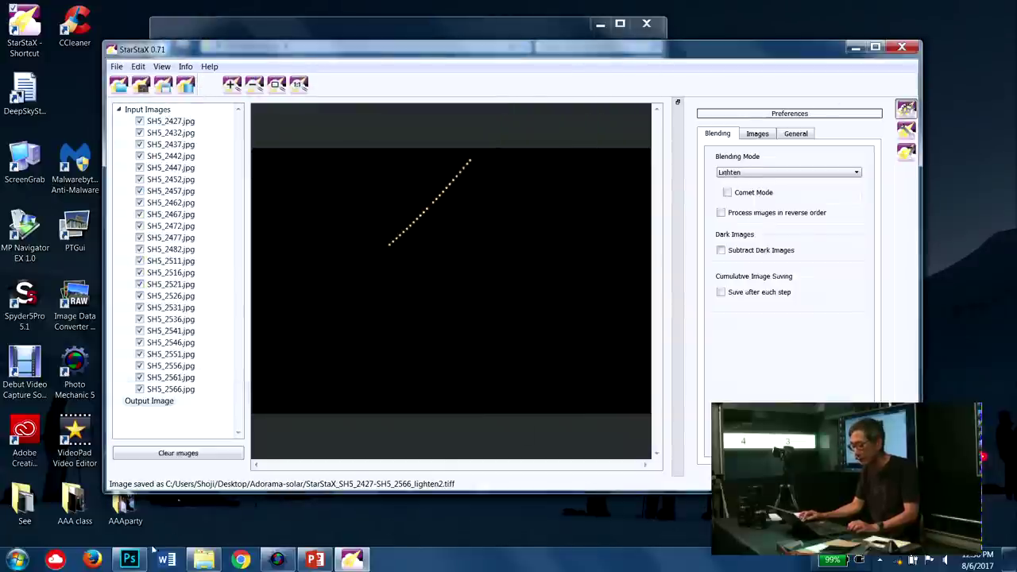
Switch to Photoshop, open StarStaX_SH5_2427-SH5_2566_lighten2 from the Adorama-solar folder, and fit it on screen
{"action": "left_click", "coordinate": [129, 560]}
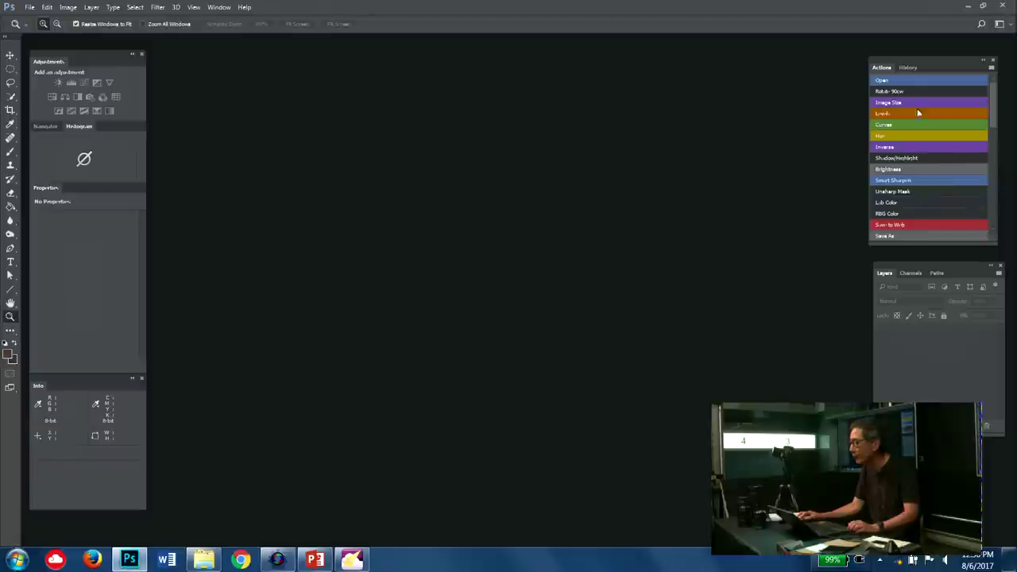
{"action": "left_click", "coordinate": [912, 81]}
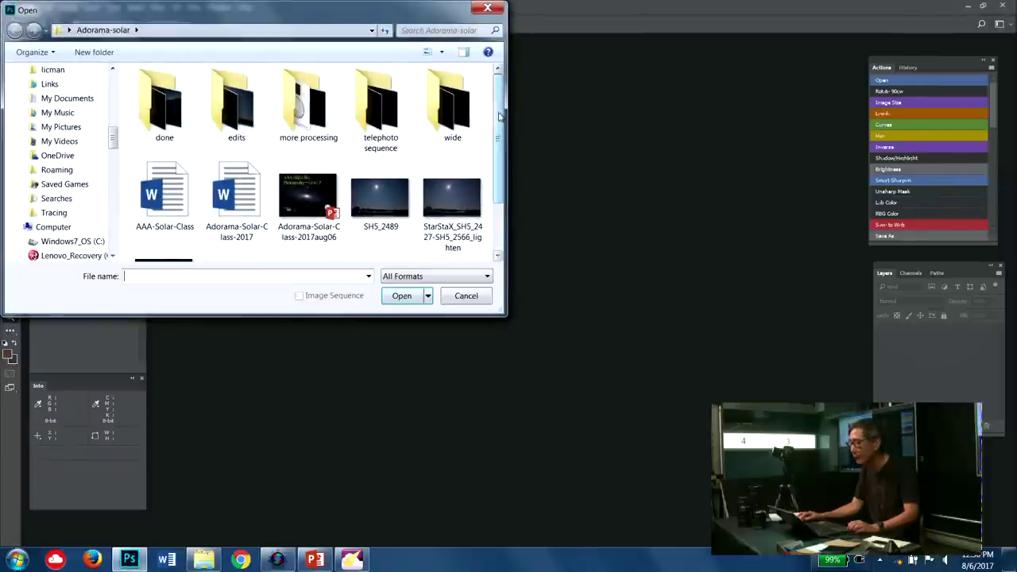
{"action": "scroll", "coordinate": [348, 230], "scroll_direction": "down", "scroll_amount": 2}
{"action": "double_click", "coordinate": [150, 209]}
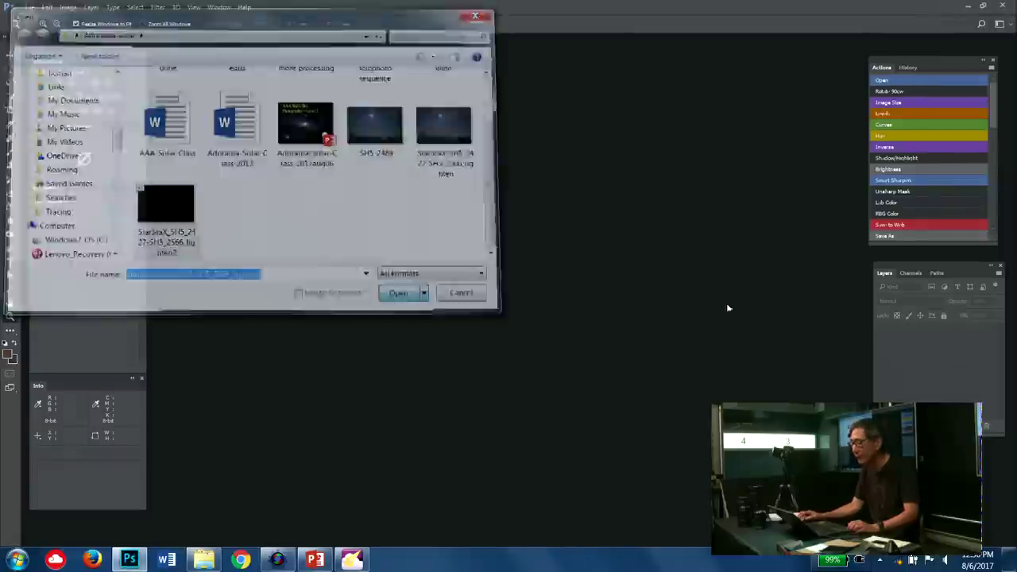
{"action": "key", "text": "ctrl+0"}
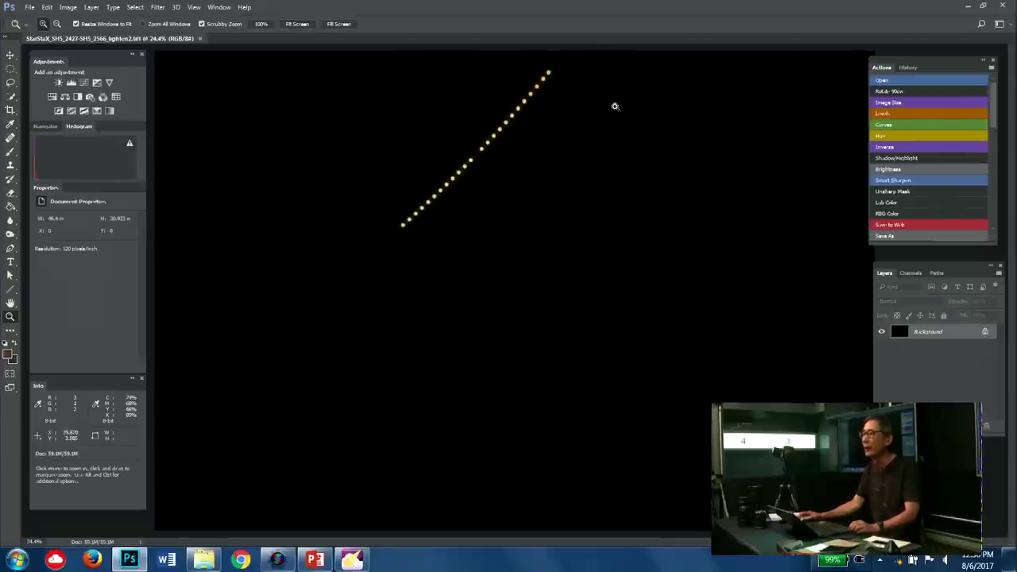
Open the foreground image SH5_2489 from the Adorama-solar folder as a second document
{"action": "left_click", "coordinate": [889, 82]}
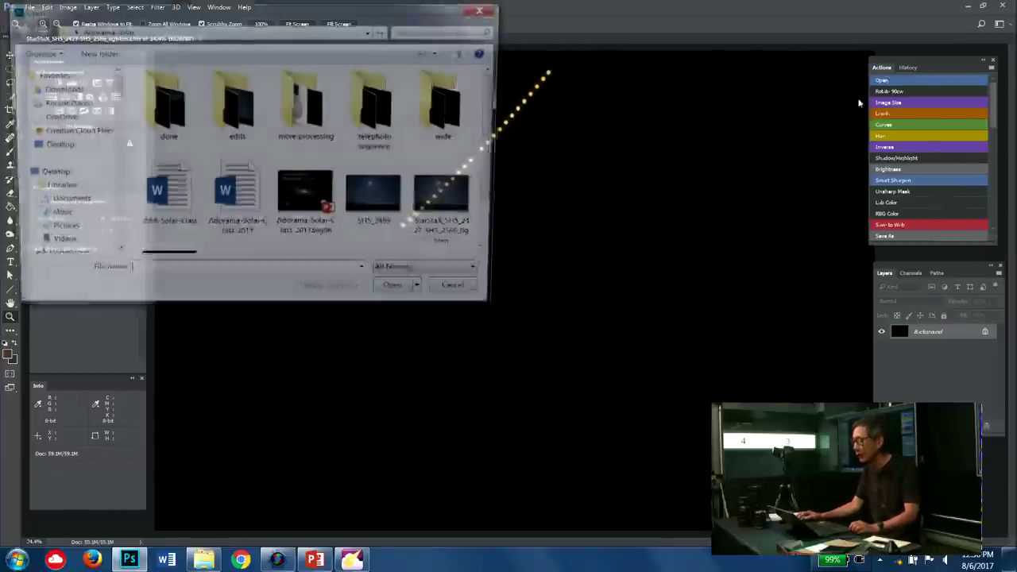
{"action": "left_click", "coordinate": [380, 197]}
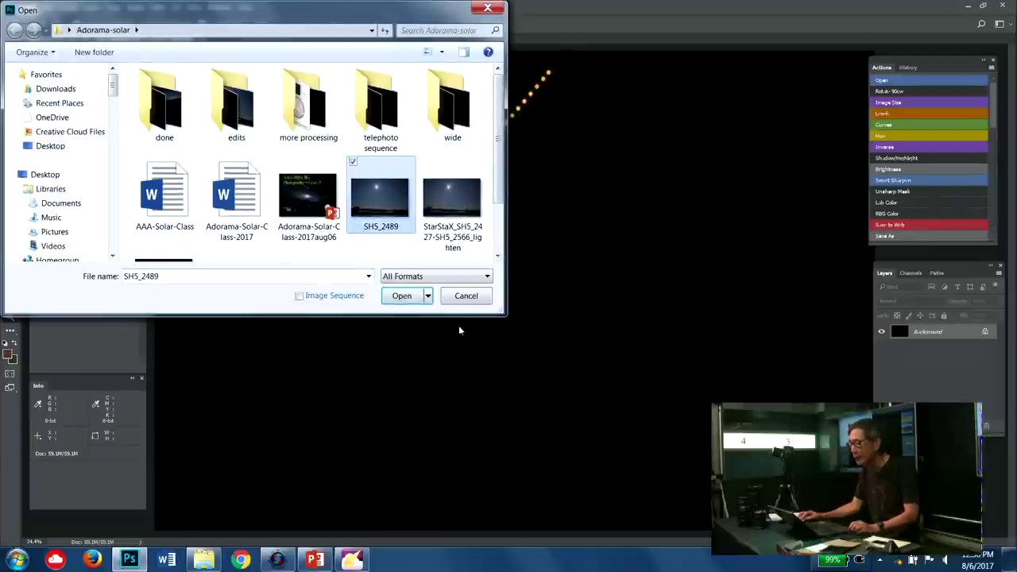
{"action": "left_click", "coordinate": [396, 301]}
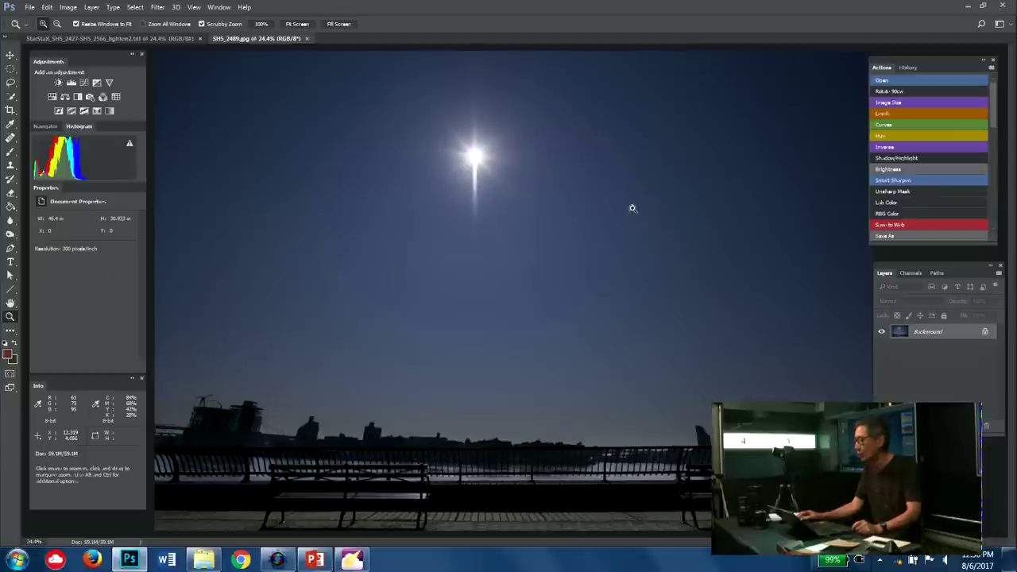
Select the entire StarStaX_SH5_2427-SH5_2566_lighten2 sun-trail image and copy it
{"action": "left_click", "coordinate": [155, 40]}
{"action": "key", "text": "v"}
{"action": "key", "text": "ctrl+a"}
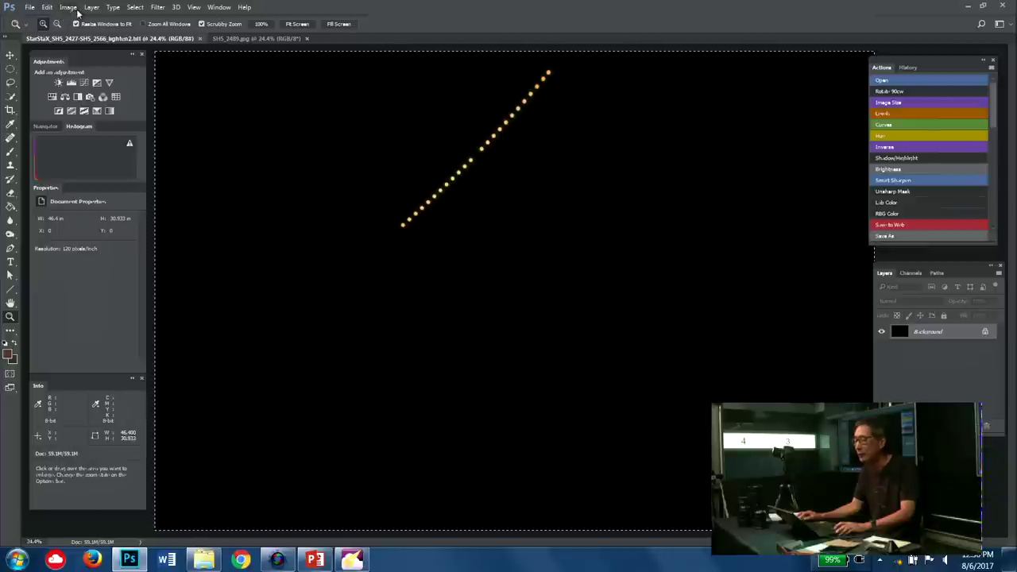
{"action": "left_click", "coordinate": [133, 9]}
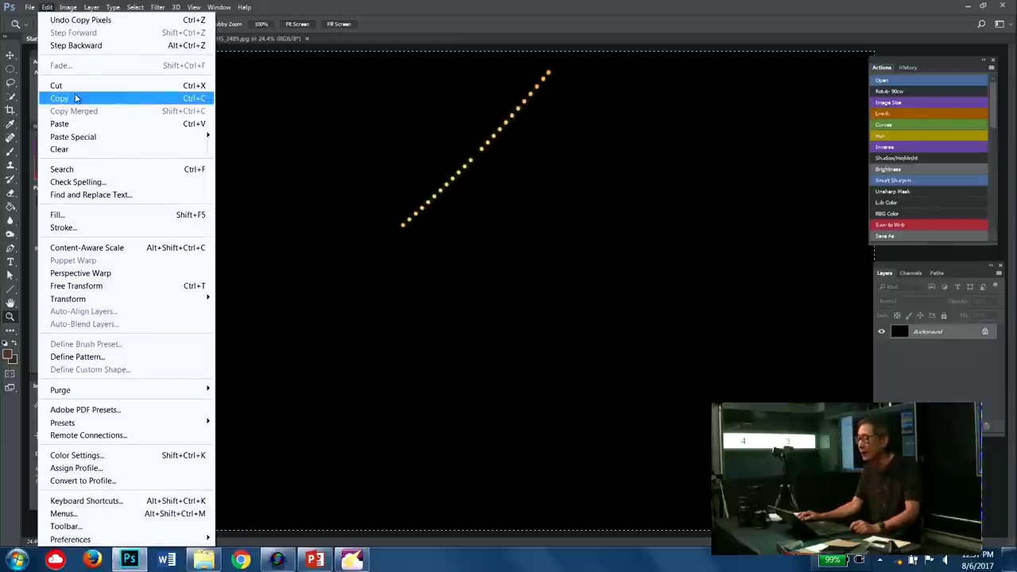
{"action": "left_click", "coordinate": [76, 98]}
Paste the copied sun-trail composite into SH5_2489.jpg as a new layer above the background
{"action": "key", "text": "ctrl+Tab"}
{"action": "left_click", "coordinate": [249, 39]}
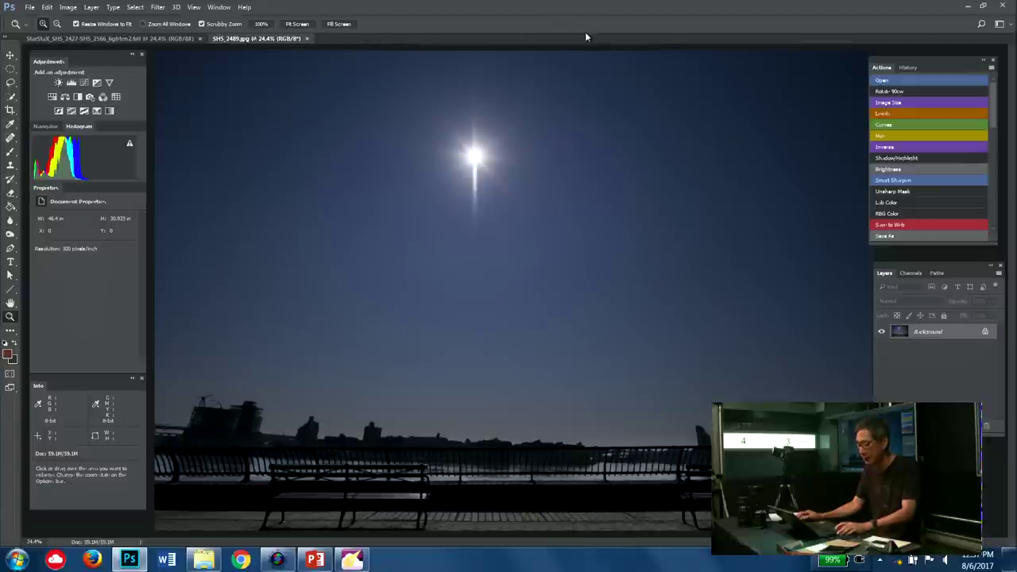
{"action": "left_click", "coordinate": [47, 7]}
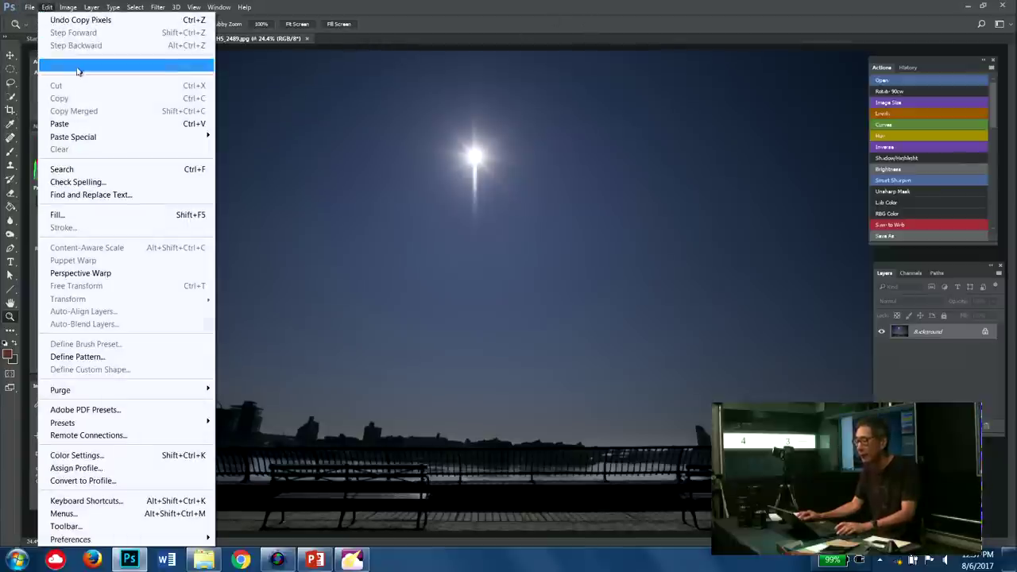
{"action": "left_click", "coordinate": [87, 123]}
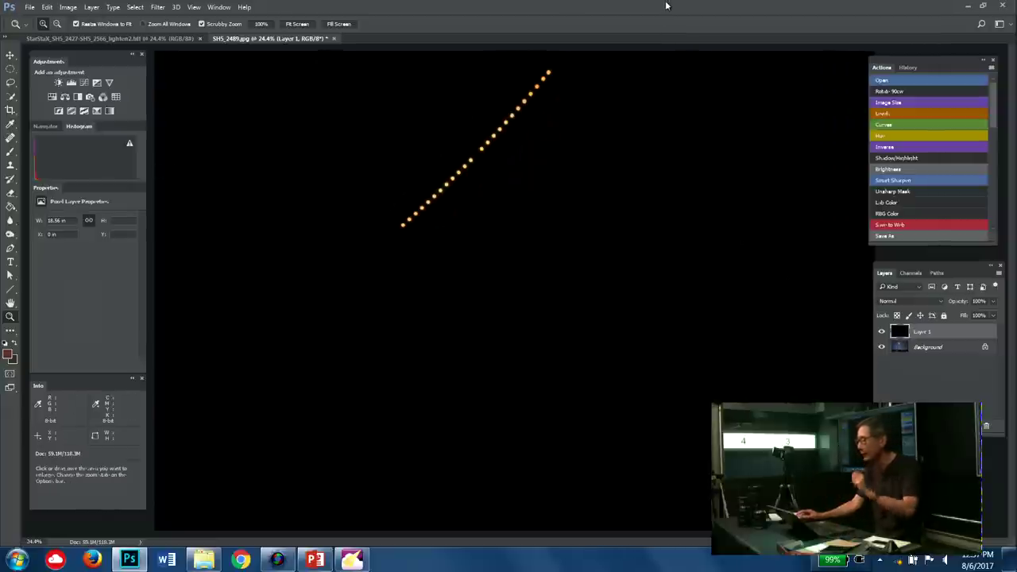
{"action": "left_click", "coordinate": [220, 8]}
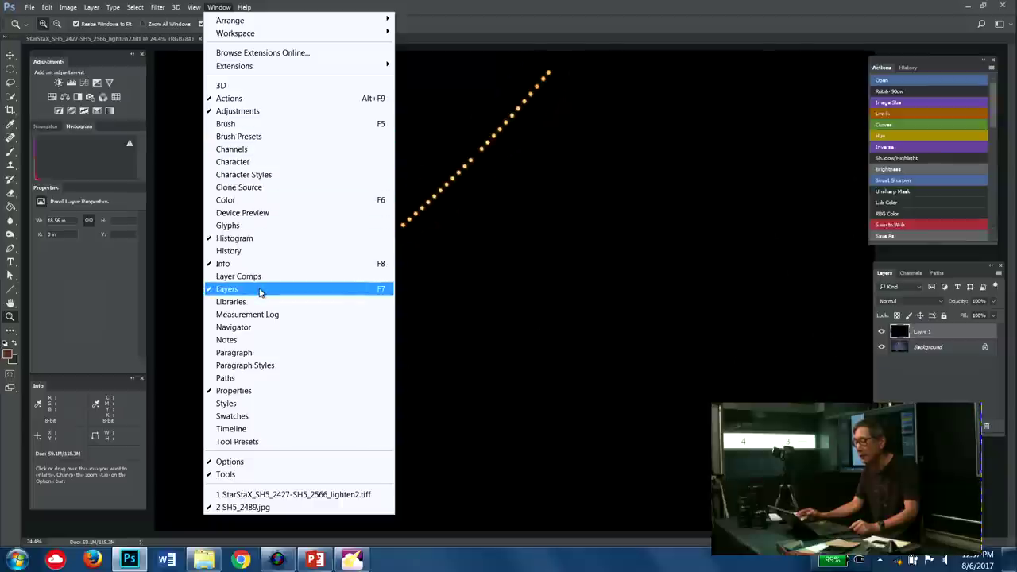